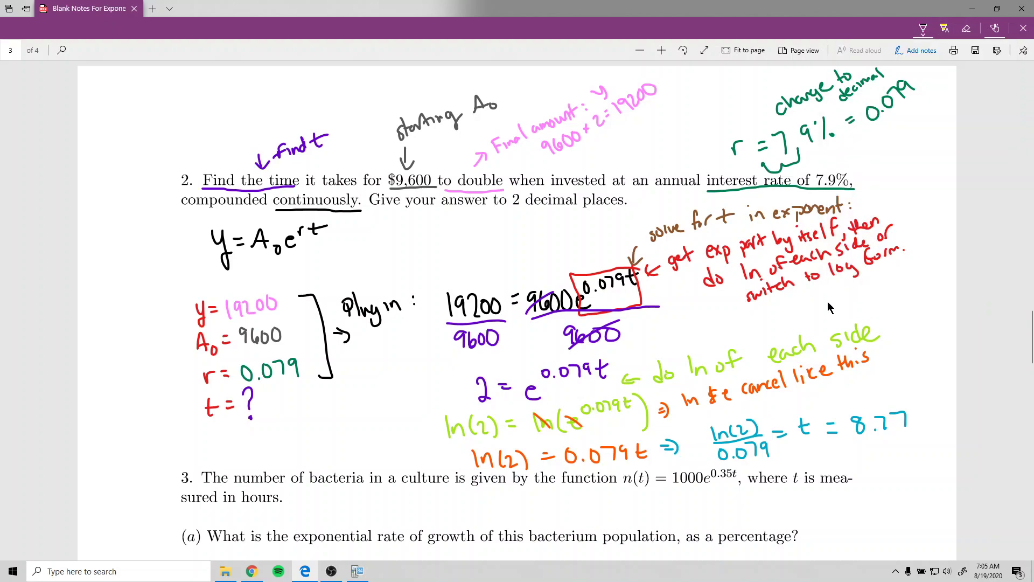
Step: Draw a black box around the final answer t = 8.77 and scroll onward
mouse_move(888, 403)
left_mouse_down()
mouse_move(847, 444)
mouse_move(920, 443)
mouse_move(910, 405)
left_mouse_up()
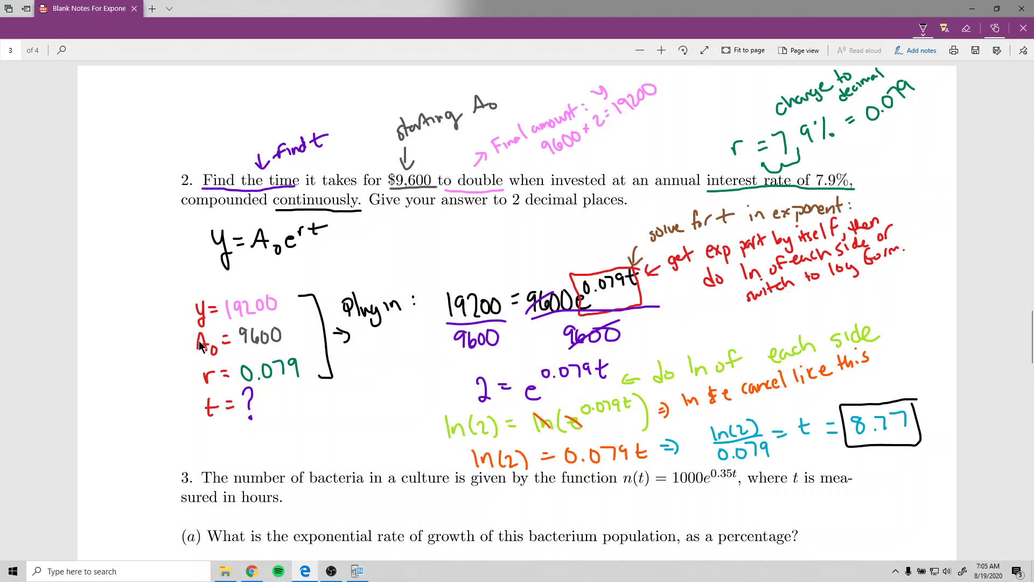
scroll(200, 345, "down", 4)
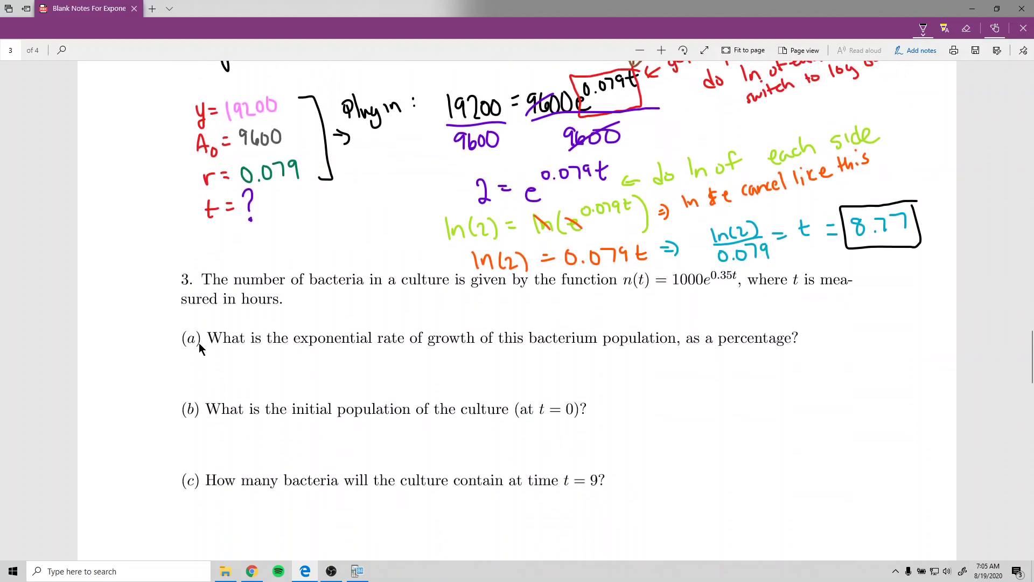
Step: Scroll down to bacteria problem 3 and select black pen ink
scroll(199, 343, "down", 2)
scroll(198, 342, "up", 5)
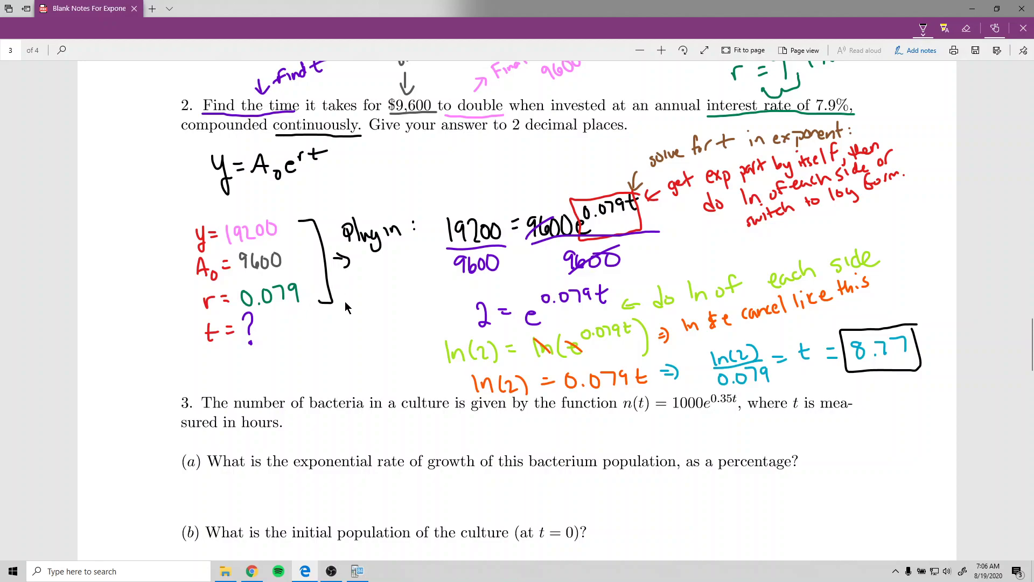
scroll(345, 306, "down", 1)
scroll(345, 306, "down", 3)
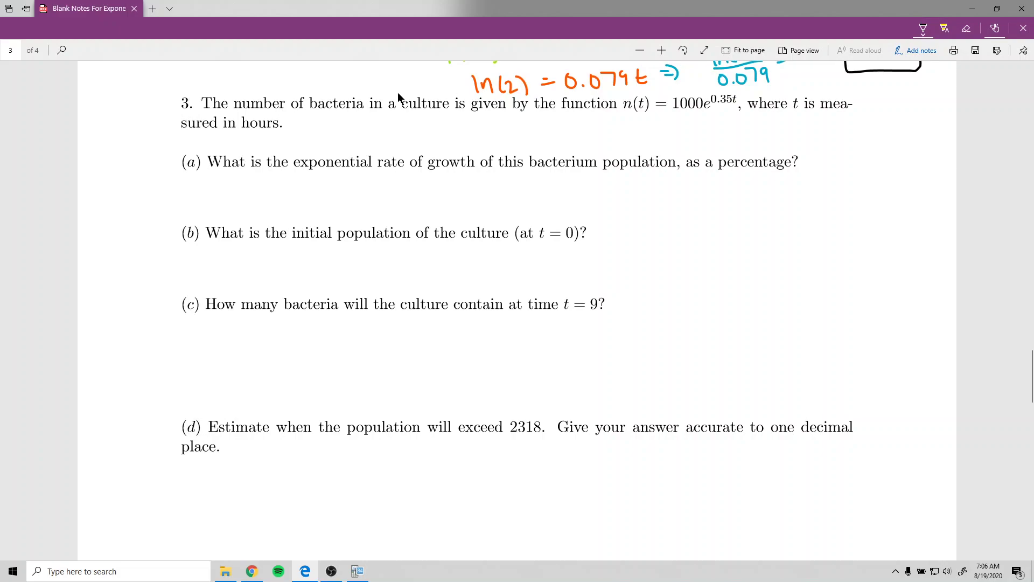
left_click(923, 28)
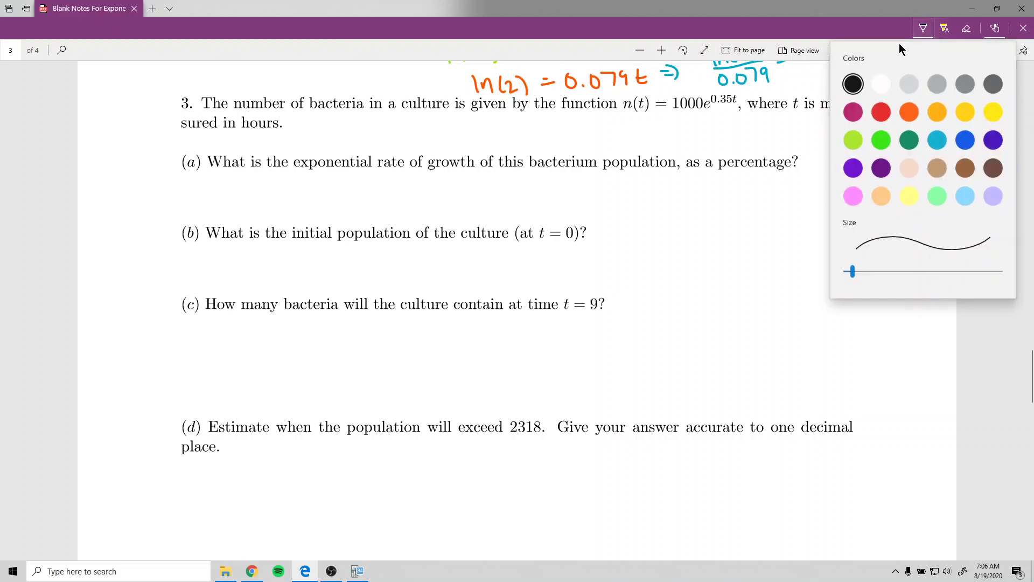
left_click(850, 81)
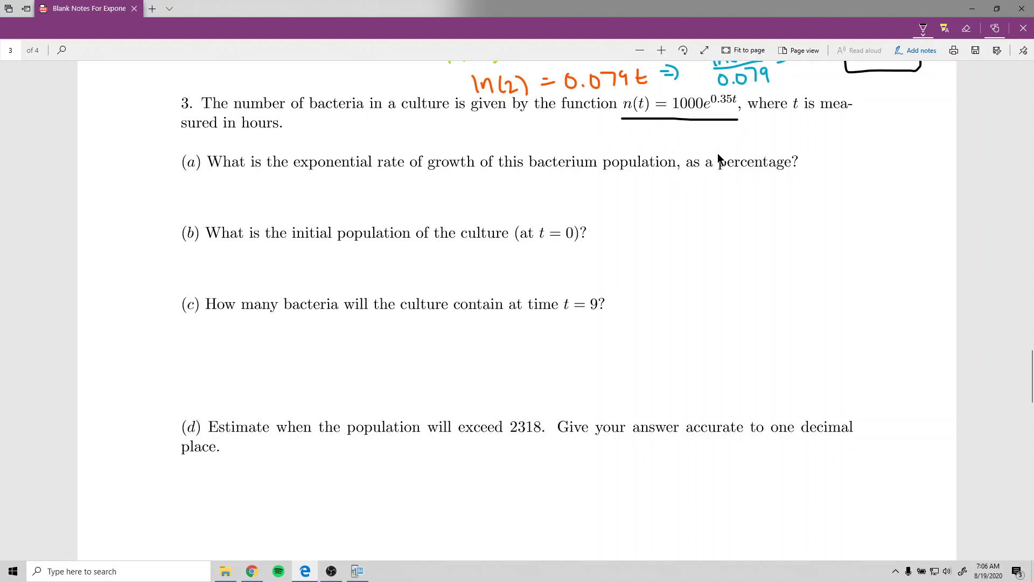
Step: Switch ink through orange to grey and underline 'exponential rate of growth' and 'as a percentage'
left_click(927, 28)
left_click(909, 111)
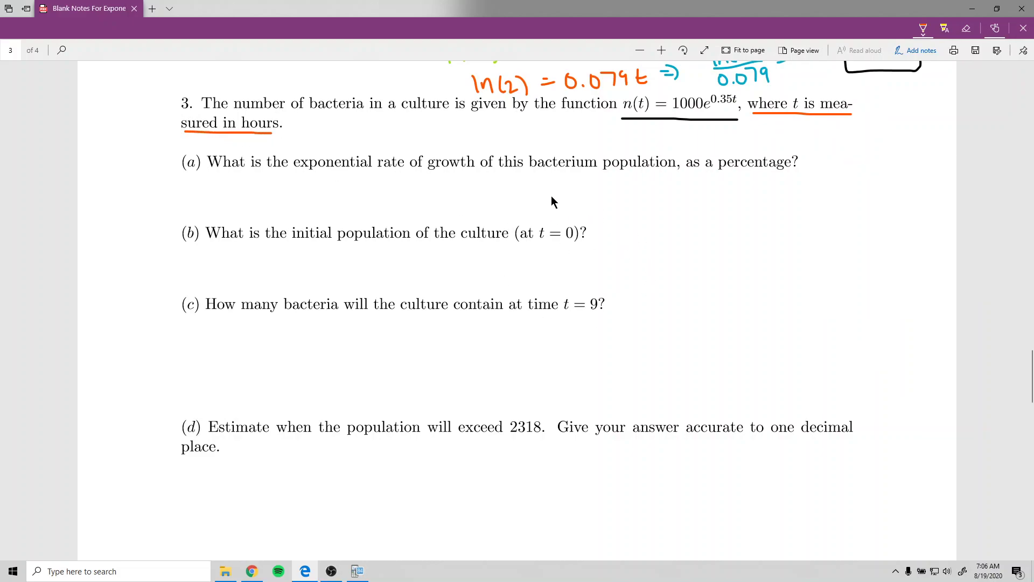
left_click(923, 28)
left_click(993, 89)
left_click_drag(324, 173, 393, 172)
left_click_drag(462, 173, 475, 171)
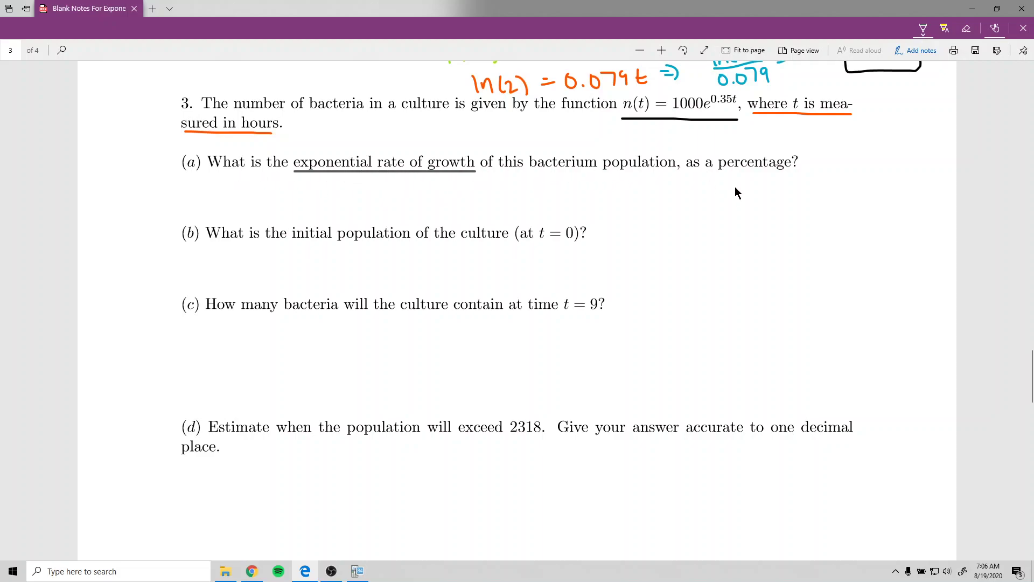
left_click_drag(779, 175, 793, 174)
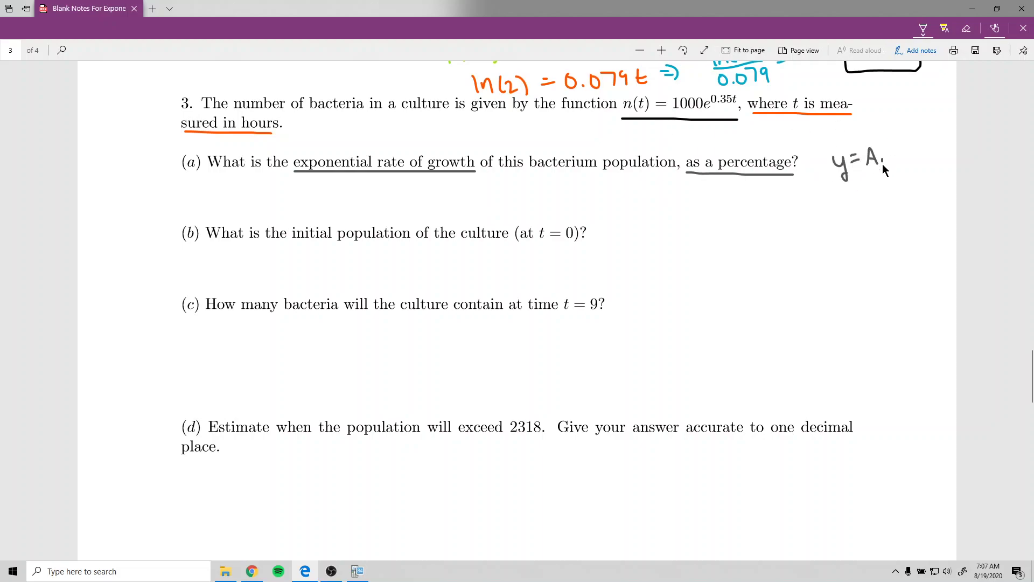
Step: In green ink, label r and t in the exponent and begin writing r = 0.35 under part (a)
left_click(923, 28)
left_click(906, 141)
mouse_move(897, 123)
left_mouse_down()
mouse_move(896, 135)
mouse_move(895, 110)
left_mouse_up()
left_click_drag(906, 107, 915, 111)
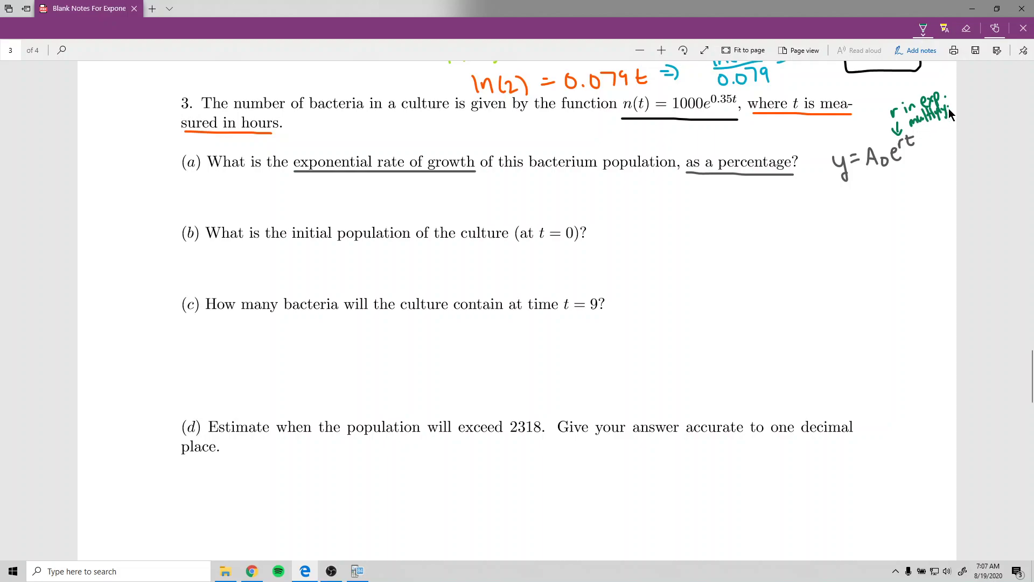
left_click_drag(939, 122, 942, 136)
left_click_drag(935, 128, 945, 127)
mouse_move(382, 192)
left_mouse_down()
mouse_move(386, 208)
mouse_move(424, 196)
left_mouse_up()
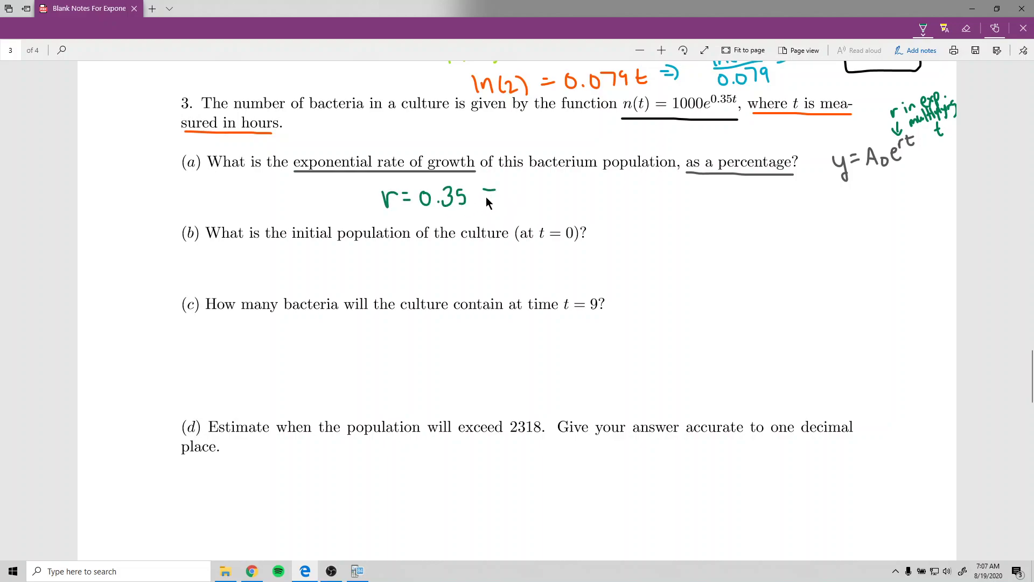
Step: In red ink, add an arrow and a note on moving the decimal two places to get a percent
left_click(923, 28)
left_click(923, 28)
left_click(923, 28)
left_click(909, 134)
left_click_drag(494, 202, 500, 209)
left_click_drag(491, 211, 530, 222)
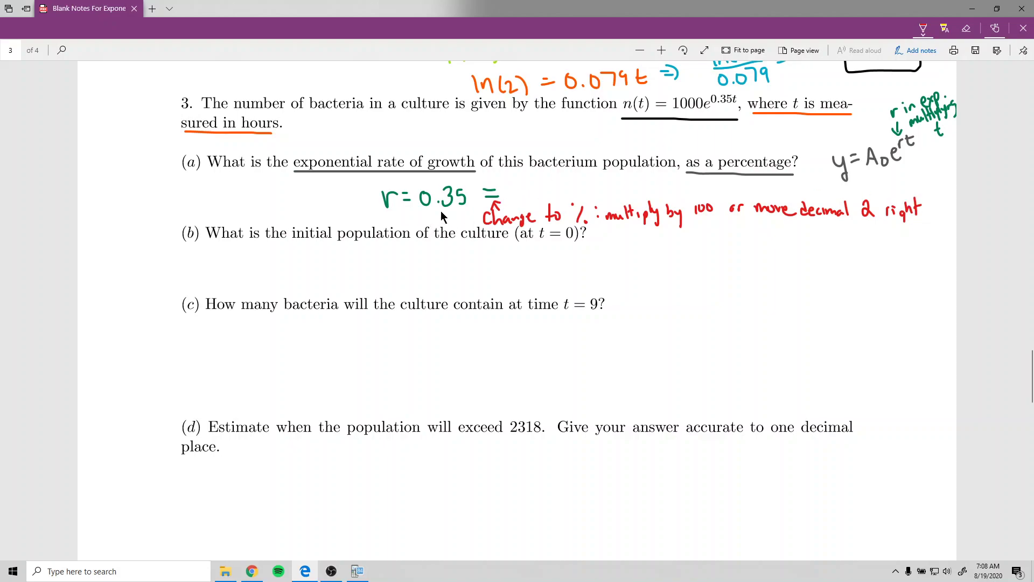
left_click_drag(466, 211, 470, 201)
Step: Switch to black ink and box the answer 35%
left_click(923, 29)
left_click(852, 80)
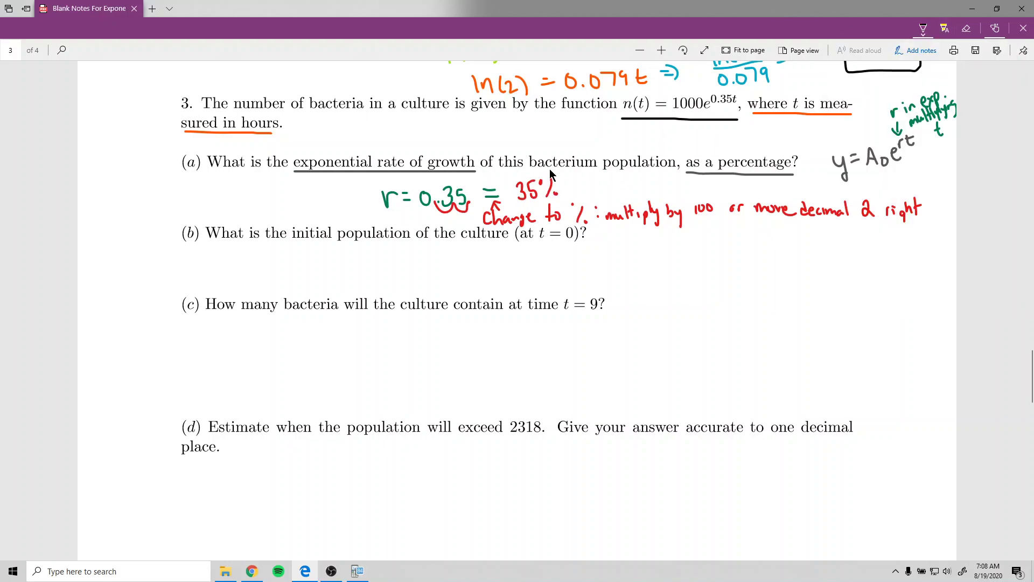
mouse_move(534, 205)
left_mouse_down()
mouse_move(568, 202)
mouse_move(542, 178)
left_mouse_up()
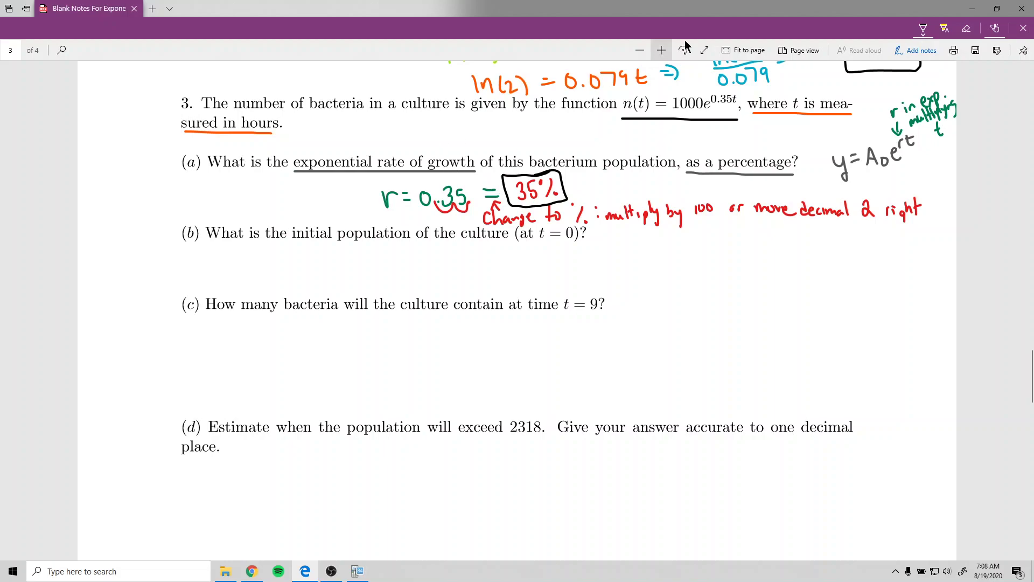
left_click(923, 28)
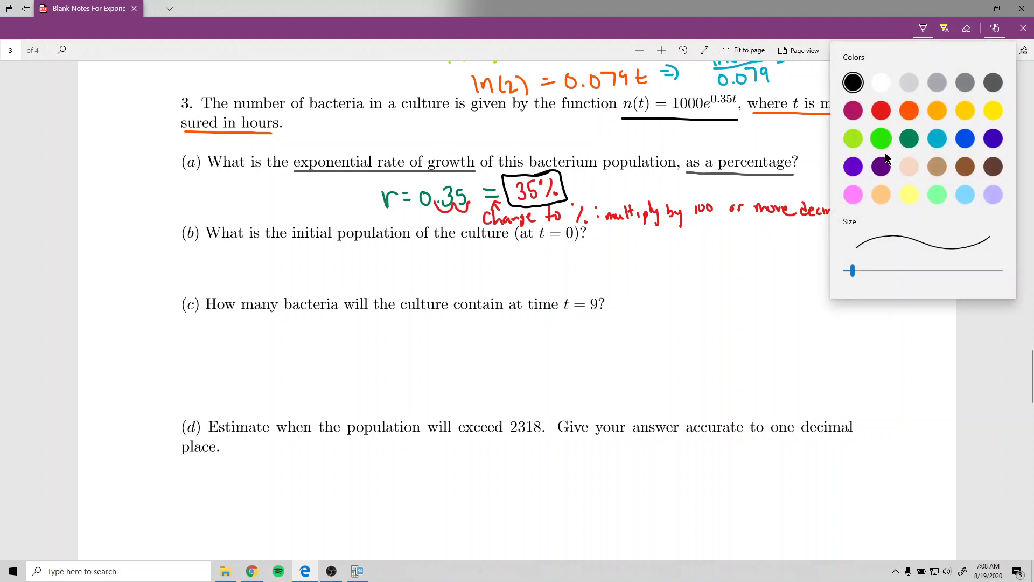
Step: In purple, box 1000 as the initial population and write 1000 as part (b)'s answer
left_click(854, 167)
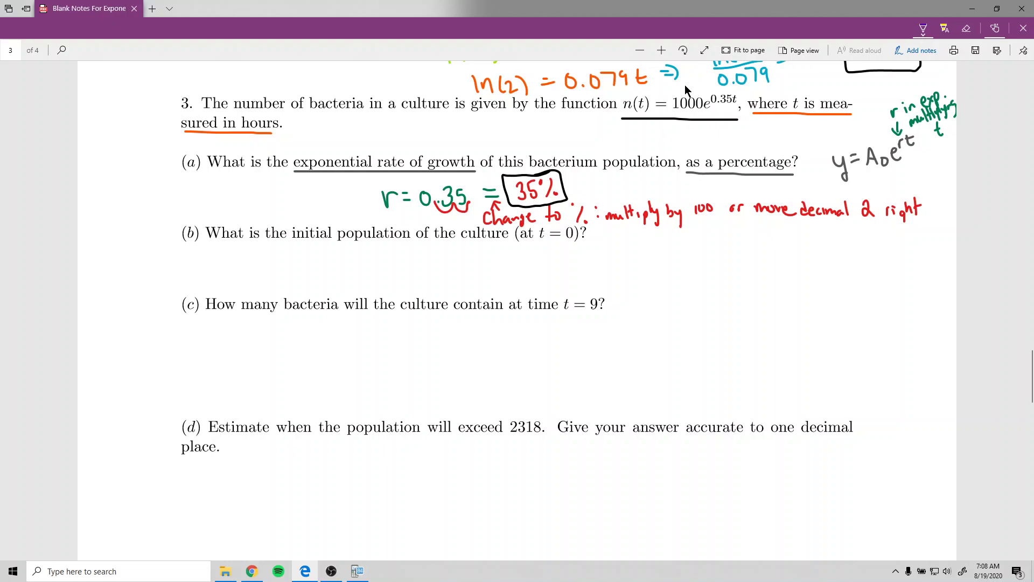
mouse_move(684, 95)
left_mouse_down()
mouse_move(705, 111)
mouse_move(701, 94)
mouse_move(685, 95)
mouse_move(719, 122)
mouse_move(864, 129)
left_mouse_up()
mouse_move(709, 136)
left_mouse_down()
mouse_move(739, 135)
mouse_move(746, 146)
mouse_move(752, 131)
mouse_move(764, 153)
mouse_move(781, 140)
left_mouse_up()
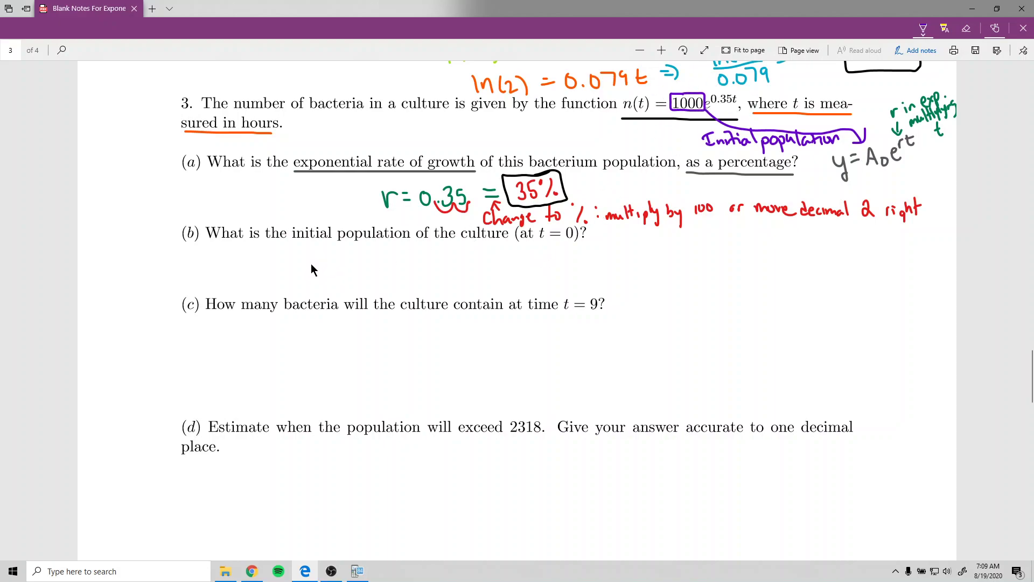
mouse_move(314, 257)
left_mouse_down()
mouse_move(315, 268)
mouse_move(325, 259)
left_mouse_up()
left_click_drag(335, 258, 335, 258)
left_click_drag(347, 256, 347, 256)
Step: In cyan, underline t = 9 and write n(9) = 1000e^0.35(9) = for part (c)
left_click(921, 29)
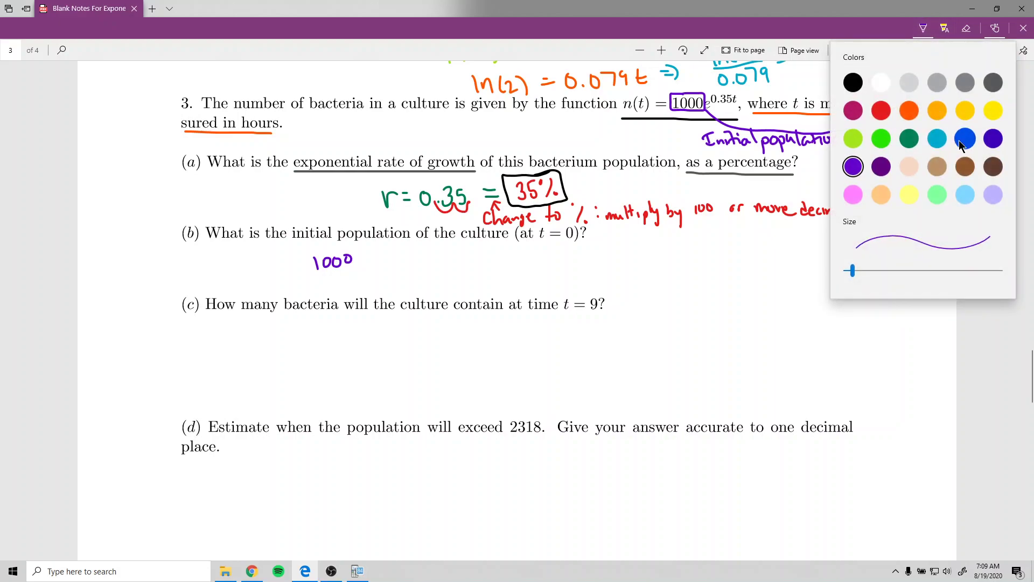
left_click(937, 140)
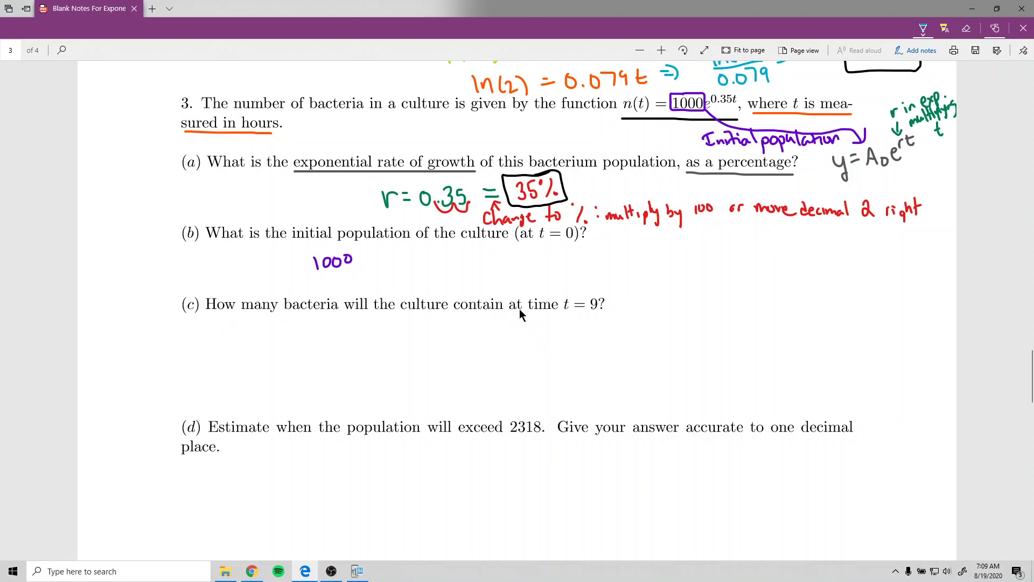
left_click_drag(563, 312, 604, 307)
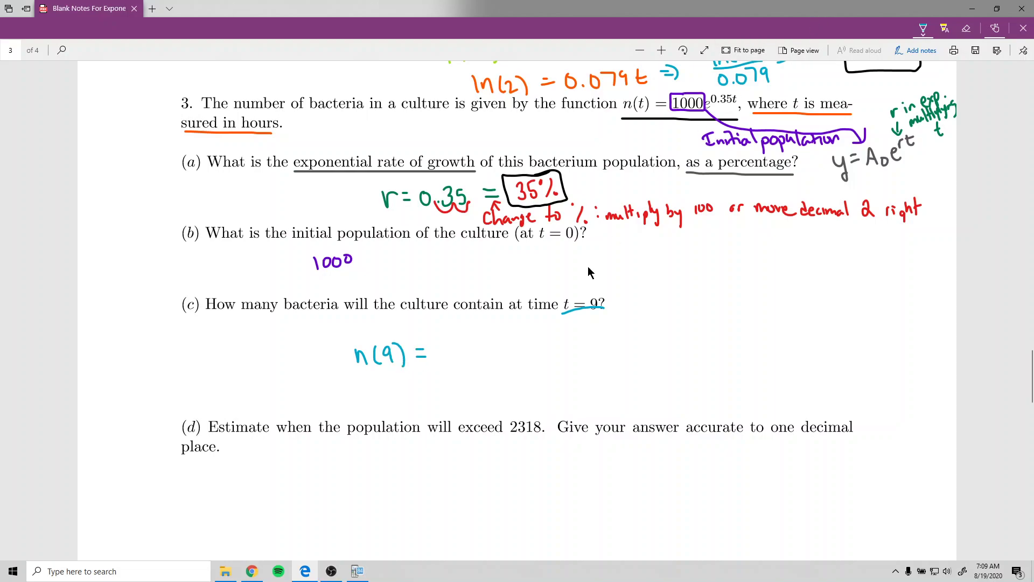
left_click_drag(451, 370, 457, 354)
mouse_move(463, 353)
left_mouse_down()
mouse_move(491, 368)
mouse_move(493, 349)
mouse_move(525, 352)
left_mouse_up()
left_click(500, 353)
left_click_drag(534, 342, 544, 350)
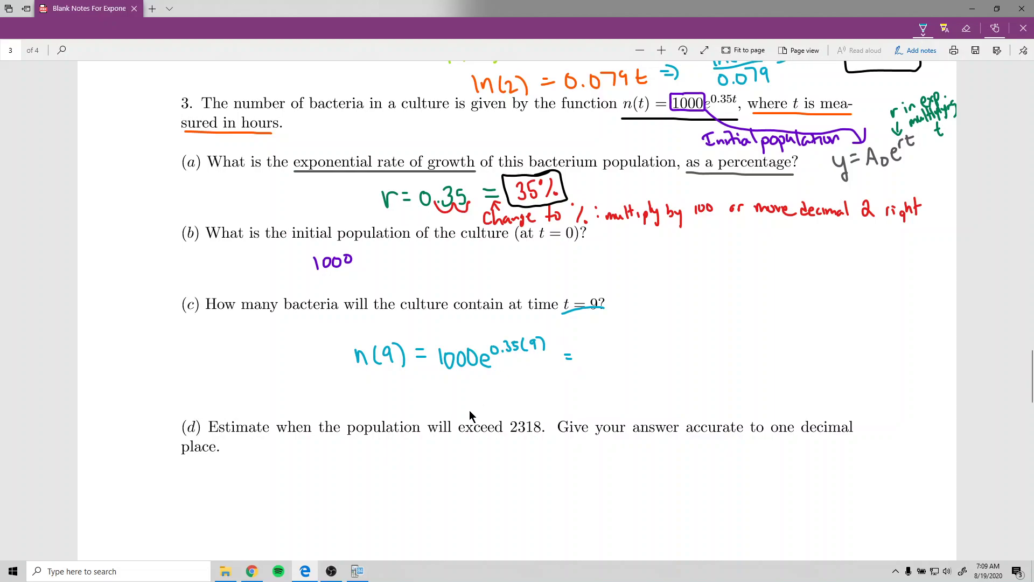
Step: Compute 0.35×9 = 3.15 in TI-SmartView CE and write = 1000e^3.15 in the notes
left_click(357, 571)
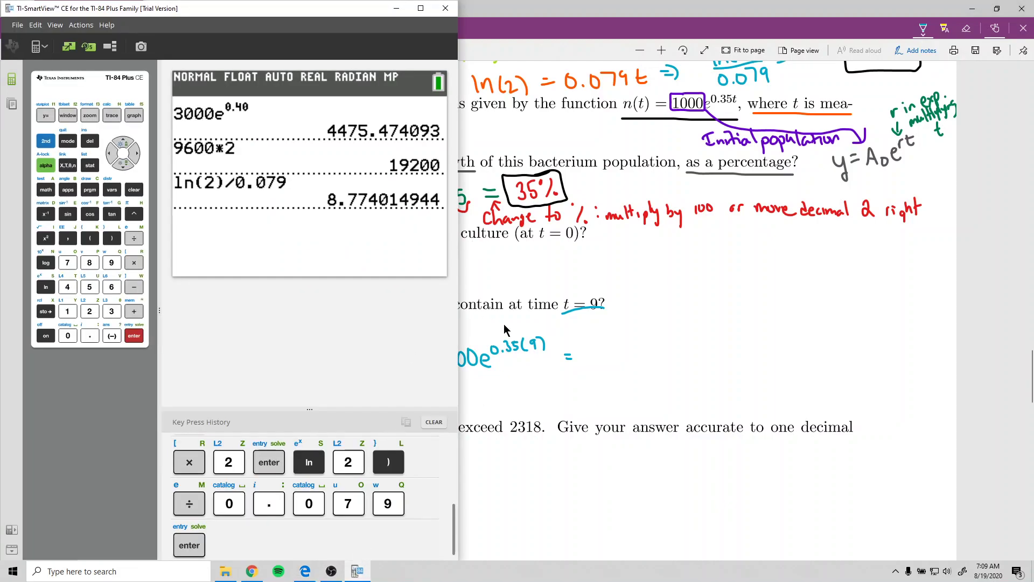
left_click(89, 335)
left_click(111, 311)
left_click(89, 286)
left_click(133, 262)
left_click(111, 262)
left_click(133, 336)
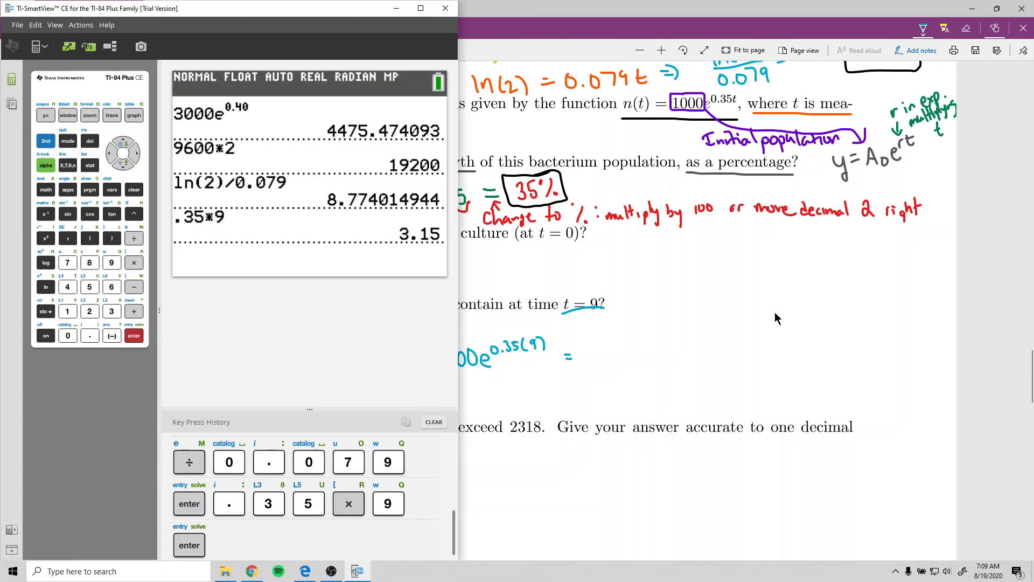
left_click(583, 349)
left_click_drag(584, 349, 584, 364)
mouse_move(589, 356)
left_mouse_down()
mouse_move(631, 357)
mouse_move(640, 343)
left_mouse_up()
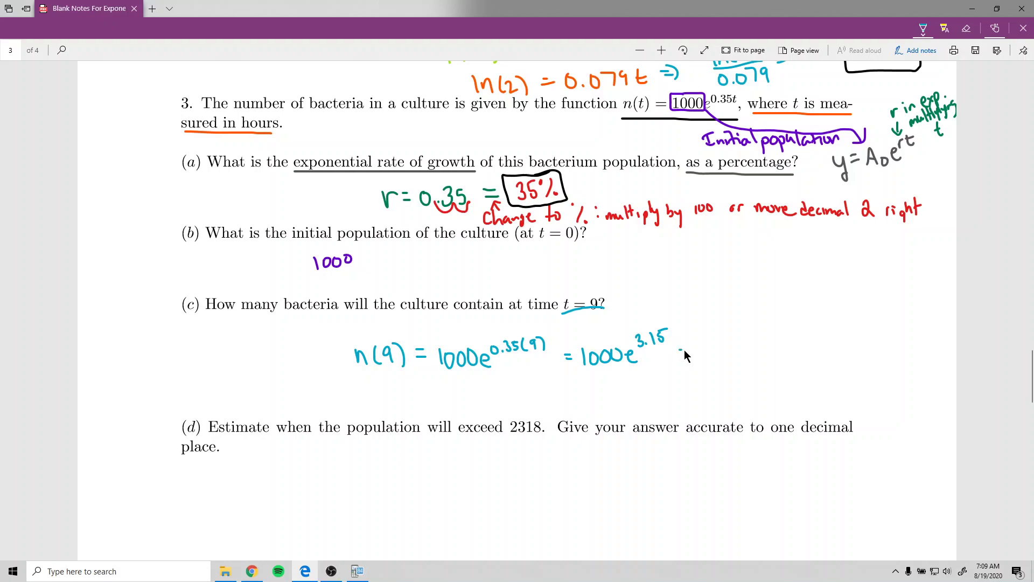
Step: Evaluate 1000e^3.15 = 23336.06458 on the calculator and write = 23336 in part (c)
left_click(357, 571)
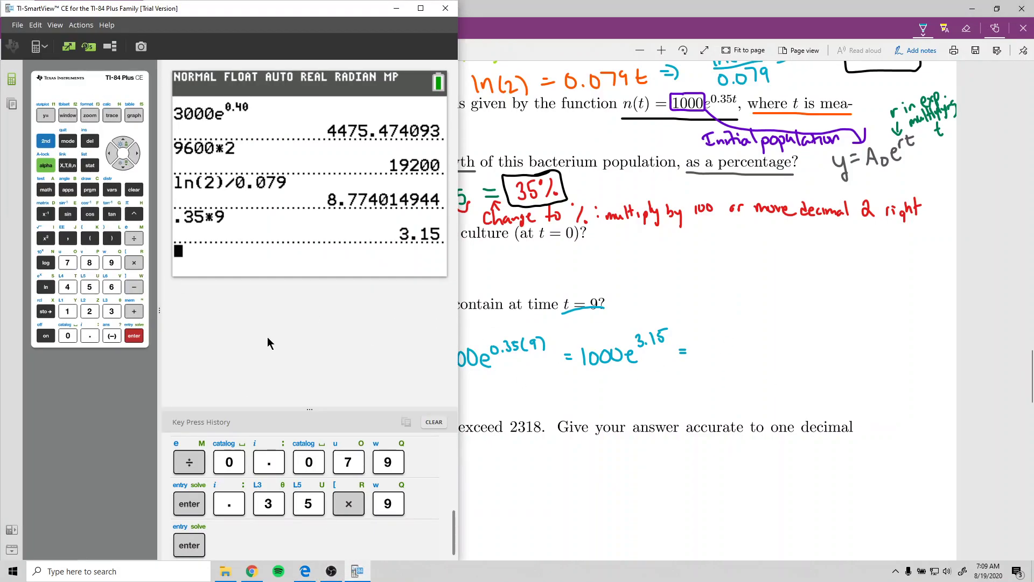
left_click(67, 311)
left_click(68, 335)
left_click(67, 336)
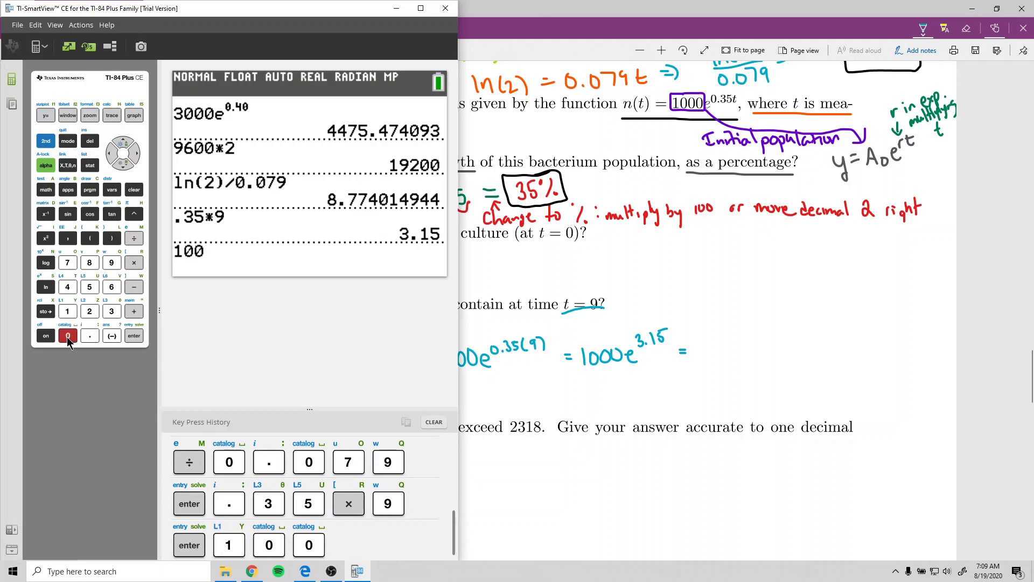
left_click(67, 335)
left_click(46, 142)
left_click(46, 286)
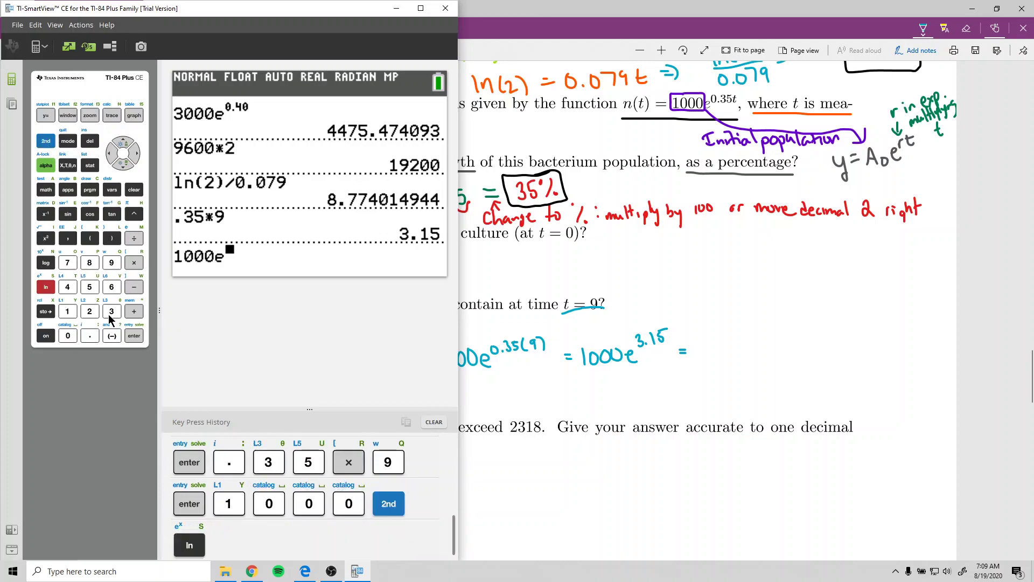
left_click(112, 312)
left_click(89, 335)
left_click(68, 311)
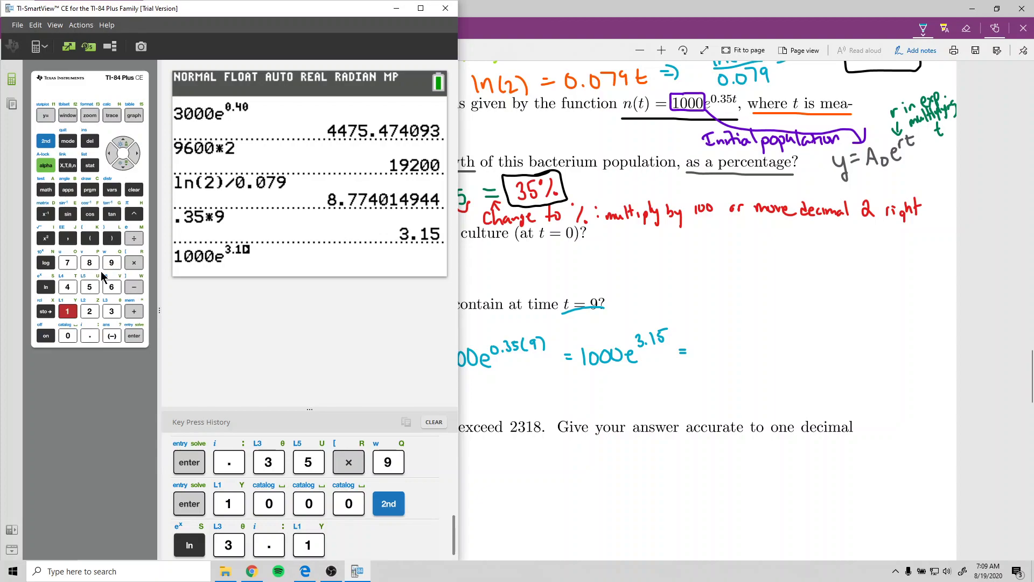
left_click(90, 286)
left_click(134, 335)
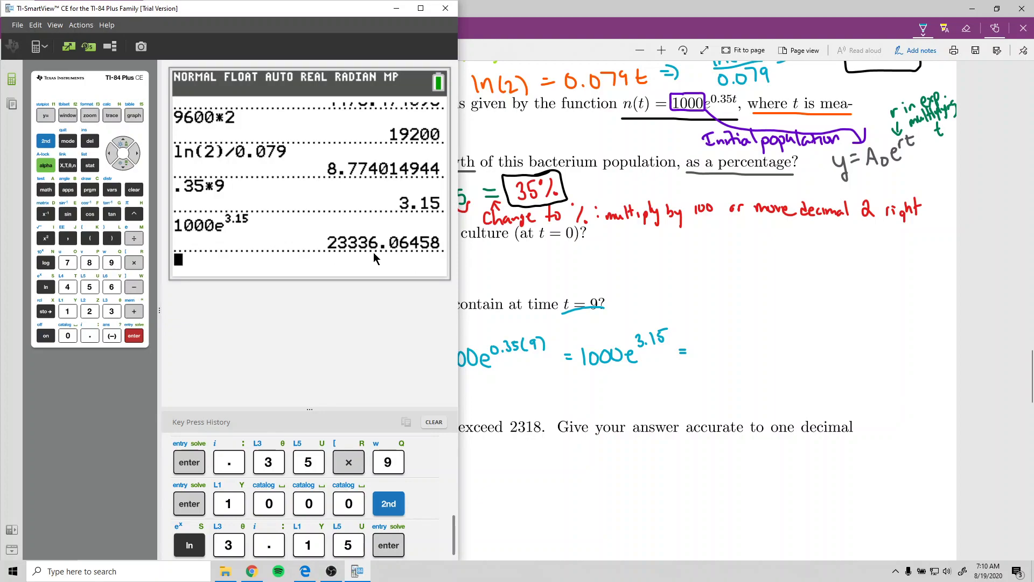
left_click(696, 351)
mouse_move(699, 348)
left_mouse_down()
mouse_move(720, 357)
mouse_move(721, 367)
mouse_move(730, 347)
mouse_move(750, 357)
left_mouse_up()
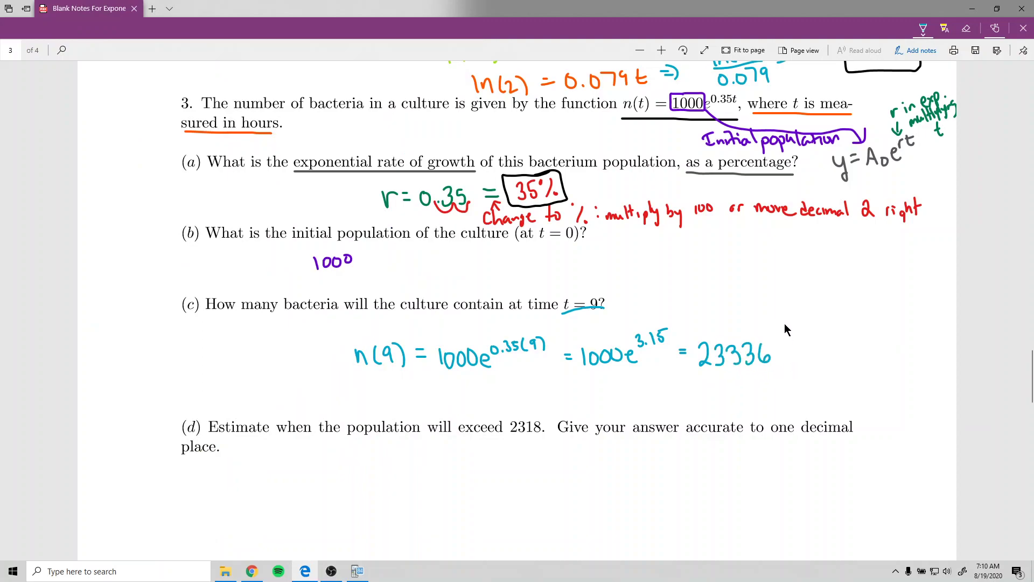
Step: Write '(round to nearest whole #)' beside 23336, then change the pen ink to orange
left_click_drag(813, 348, 855, 332)
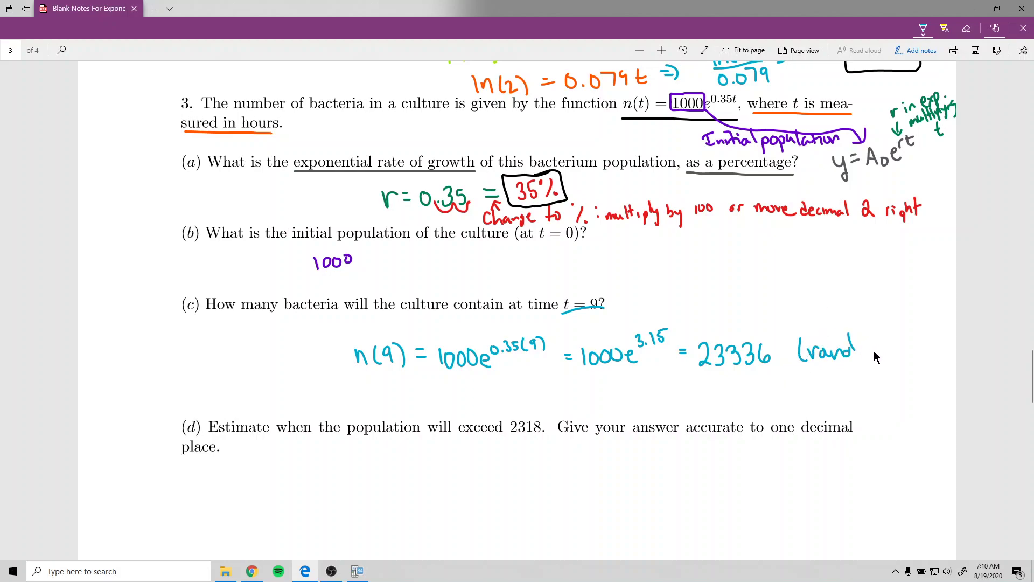
left_click_drag(885, 342, 892, 342)
mouse_move(822, 383)
left_mouse_down()
mouse_move(870, 375)
mouse_move(878, 359)
mouse_move(905, 370)
mouse_move(921, 362)
mouse_move(920, 347)
mouse_move(931, 371)
left_mouse_up()
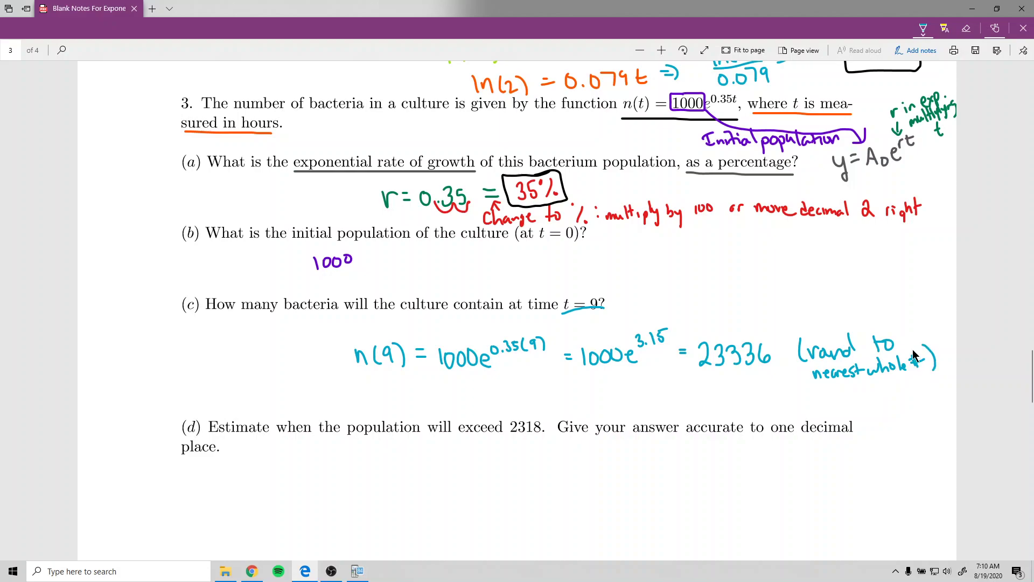
left_click(923, 28)
left_click(937, 111)
Step: Underline part (d)'s question and write 'replace n(t) with 2318 & solve for t'
left_click_drag(409, 438, 547, 439)
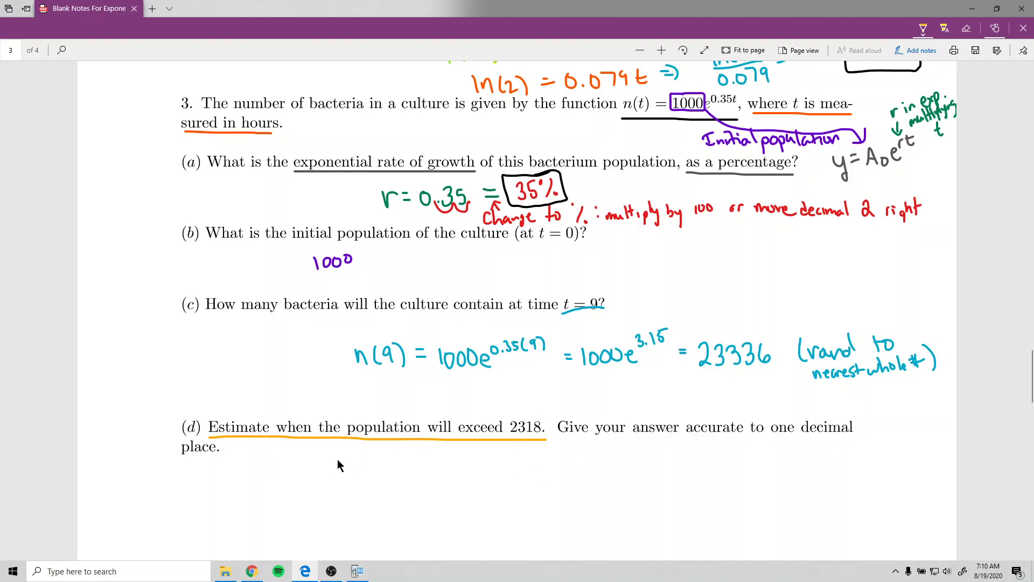
left_click_drag(318, 463, 346, 469)
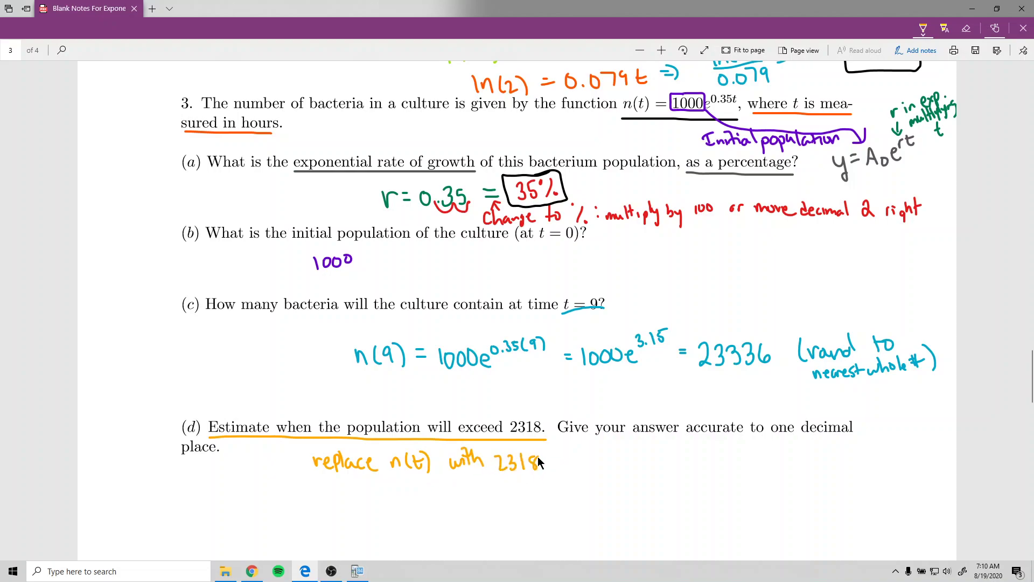
left_click_drag(571, 451, 575, 461)
left_click_drag(587, 452, 590, 464)
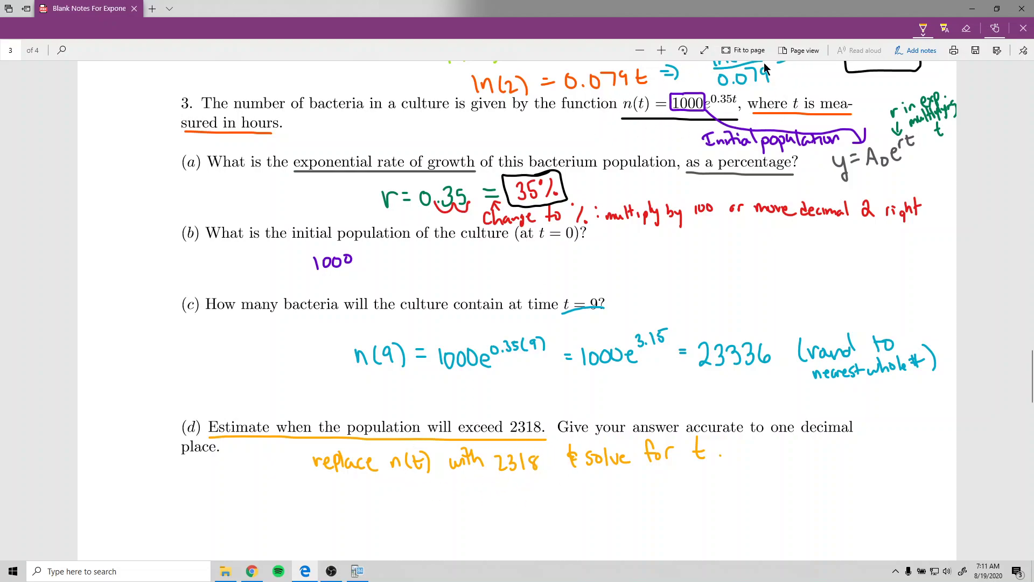
Step: Switch to black ink and begin writing 2318 = below the note
left_click(923, 28)
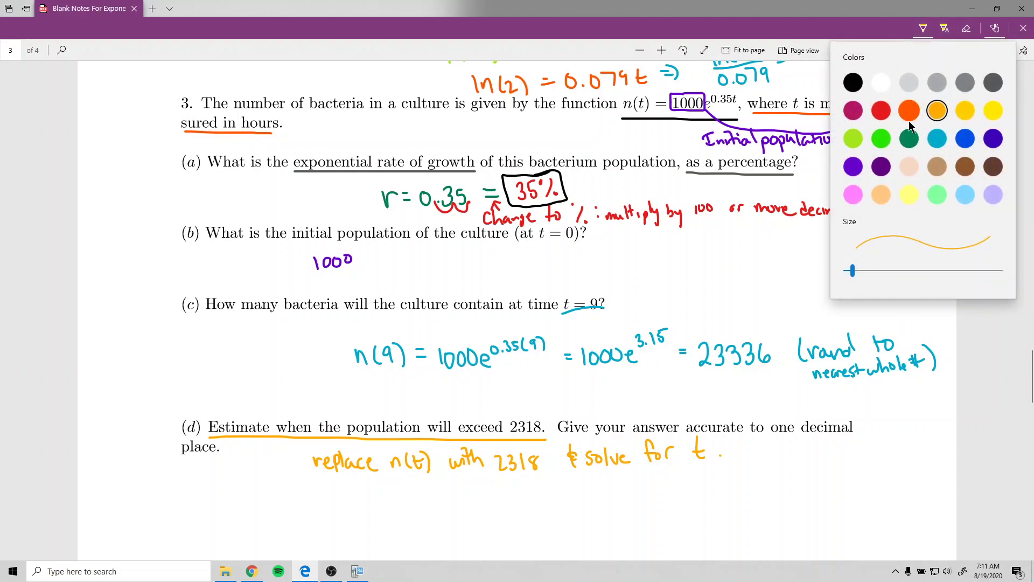
left_click(853, 83)
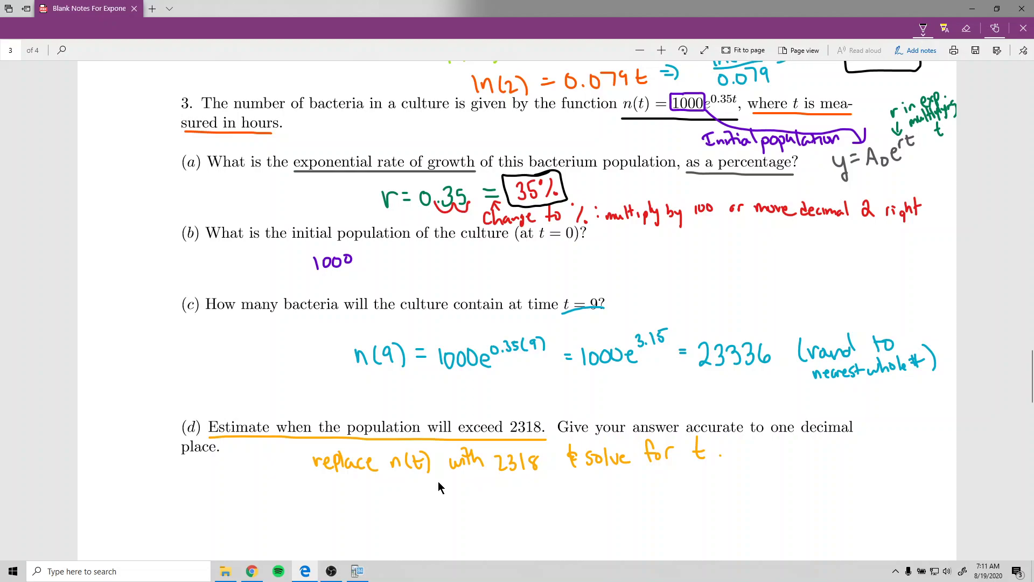
left_click(401, 495)
left_click_drag(417, 491, 419, 506)
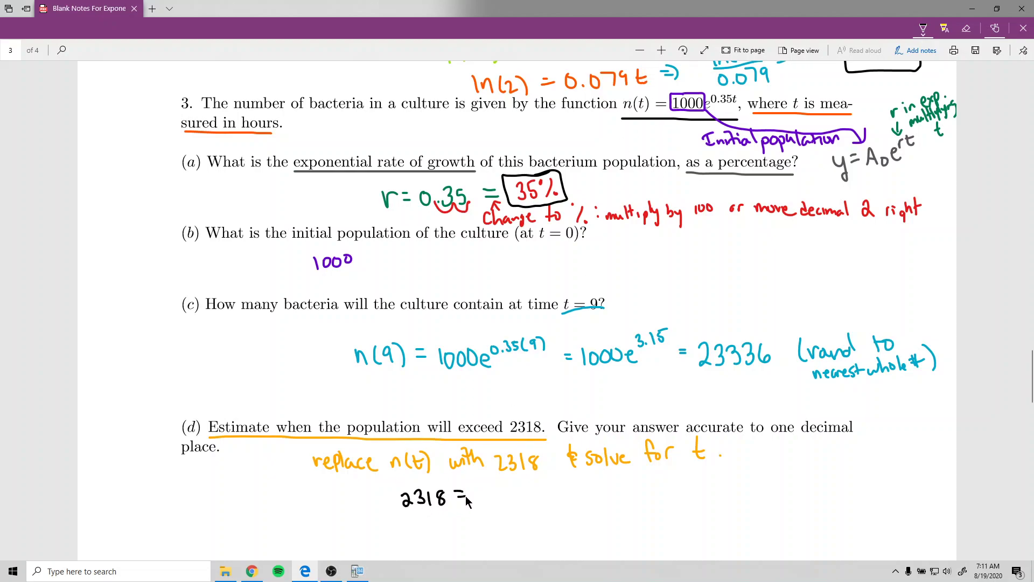